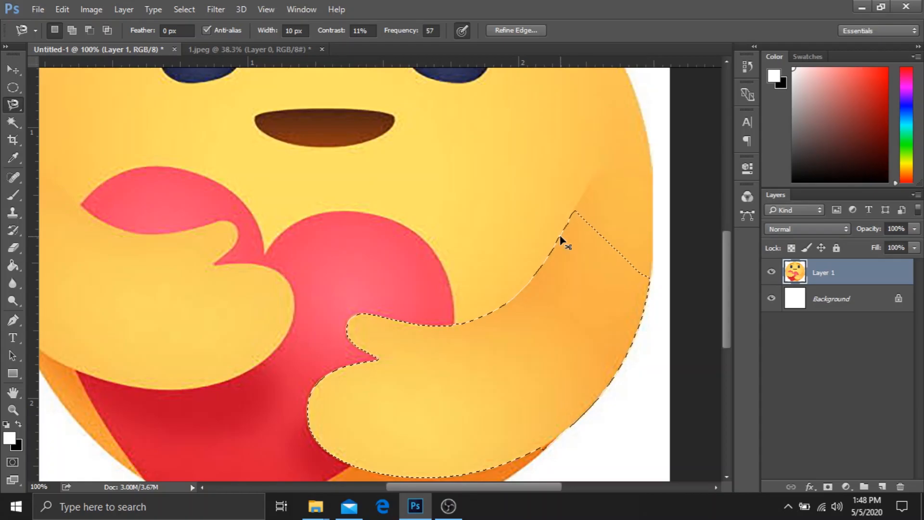
Copy the selected arm on the image's right side to a new layer and name it Left Hand
key("ctrl+j")
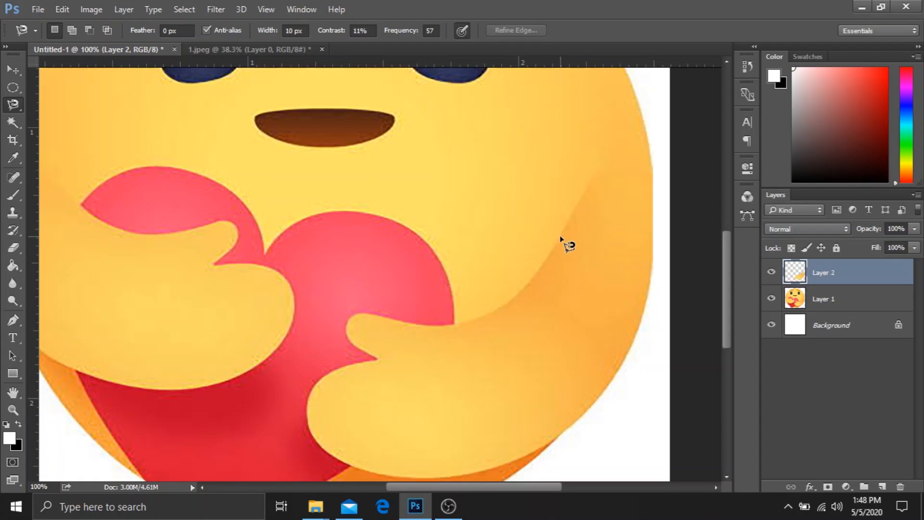
double_click(823, 273)
type("Left Hand")
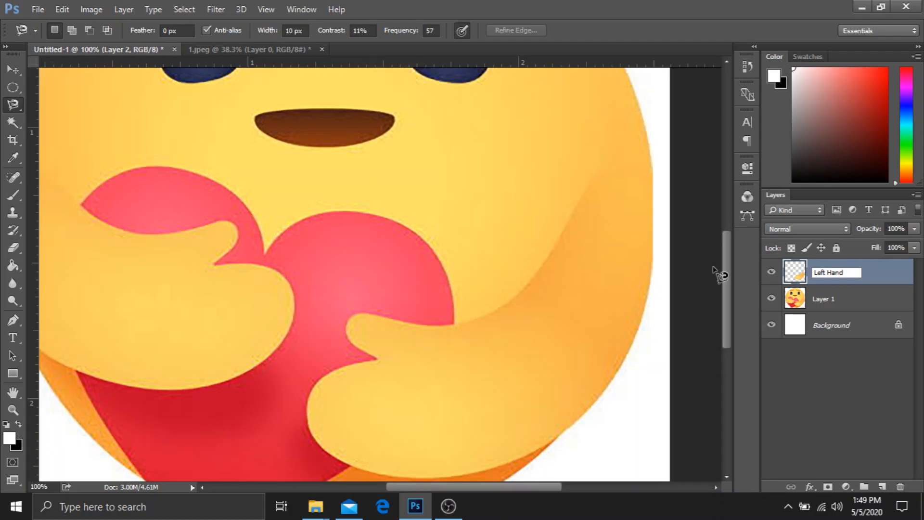
key("Return")
Trace the emoji's other arm, on the image's left side, as a closed Magnetic Lasso selection
key("ctrl+0")
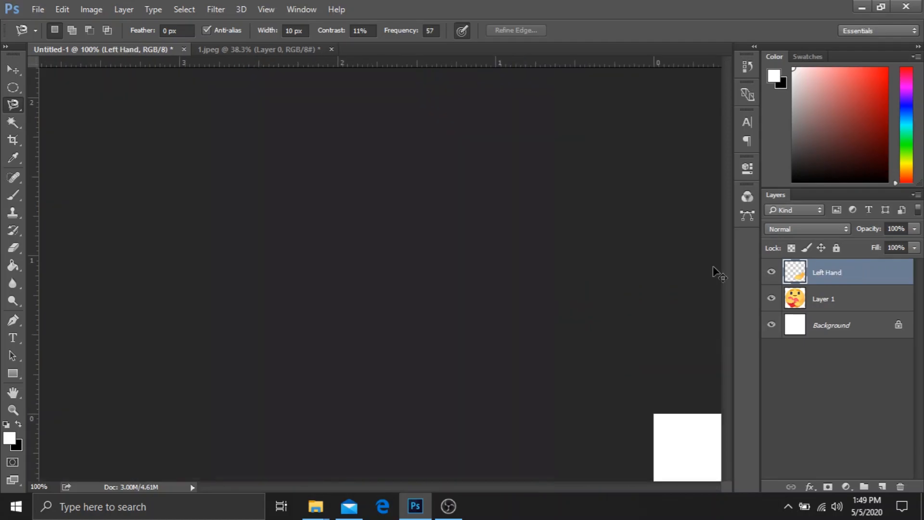
key("ctrl+plus")
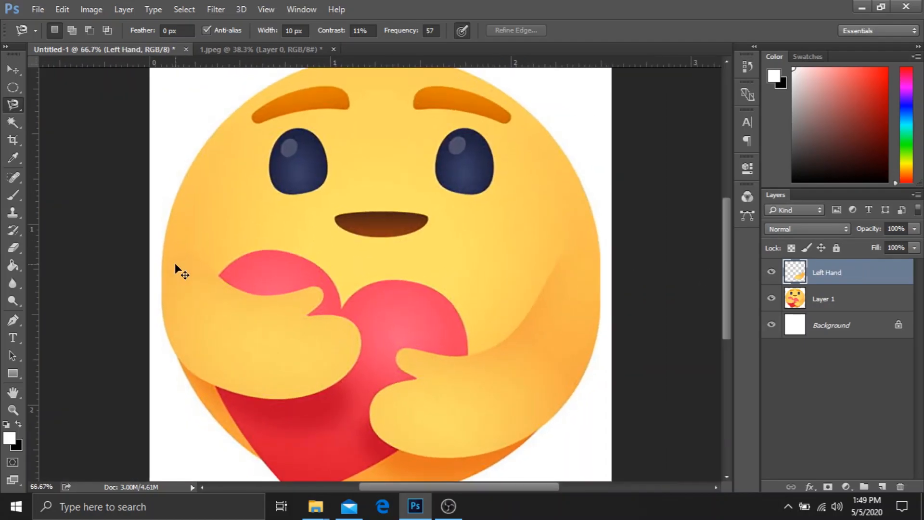
left_click(213, 271)
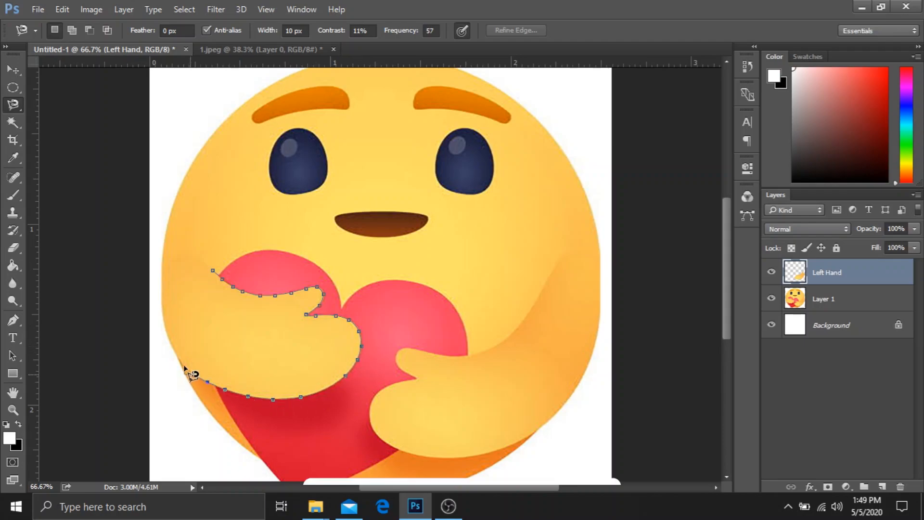
key("Delete")
key("Delete")
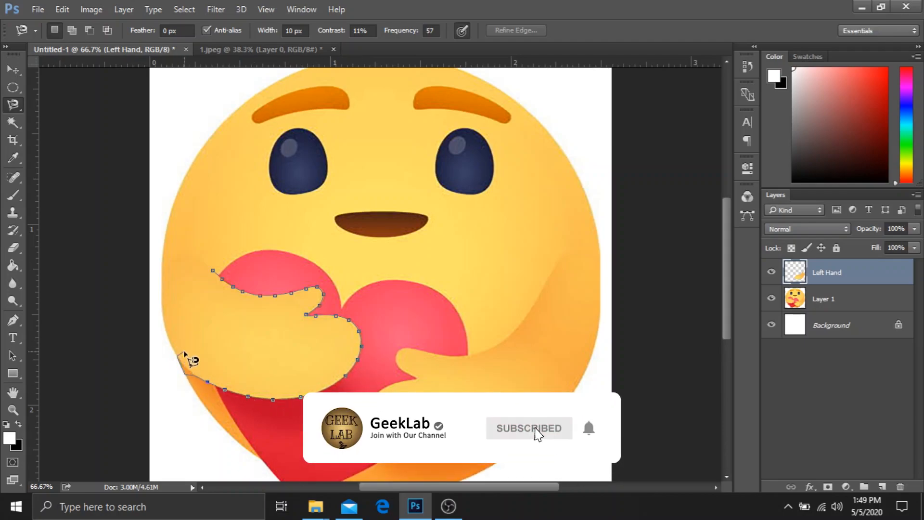
scroll(190, 366, "up", 2)
scroll(190, 367, "up", 1)
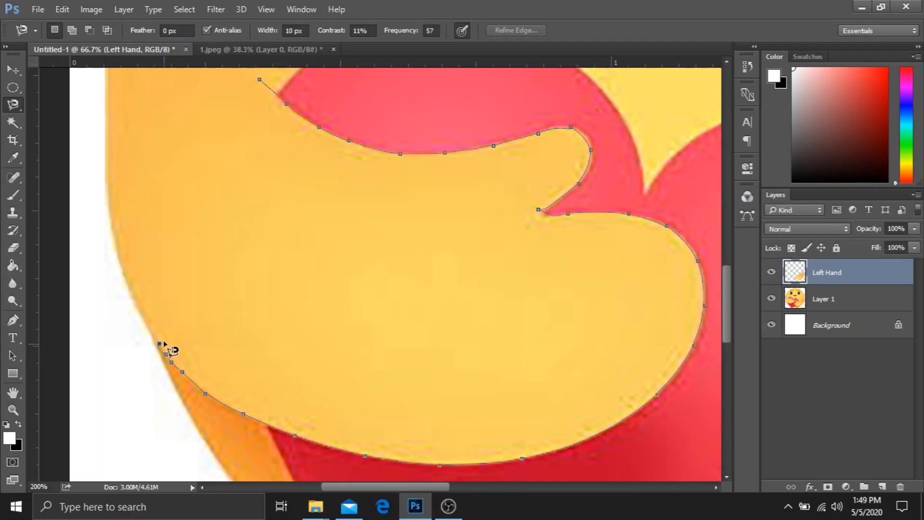
left_click(260, 80)
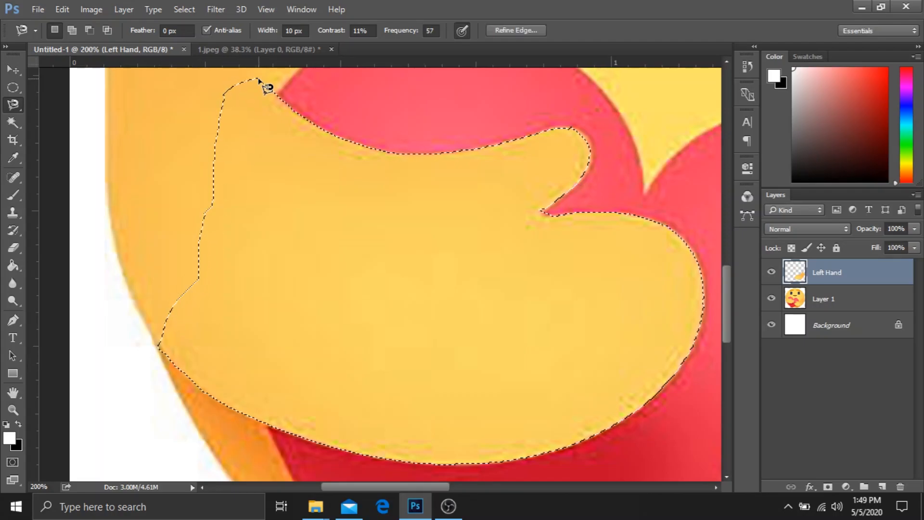
Copy the selected arm from Layer 1 to a new layer and name it Right Hand
key("ctrl+0")
left_click(824, 289)
key("ctrl+j")
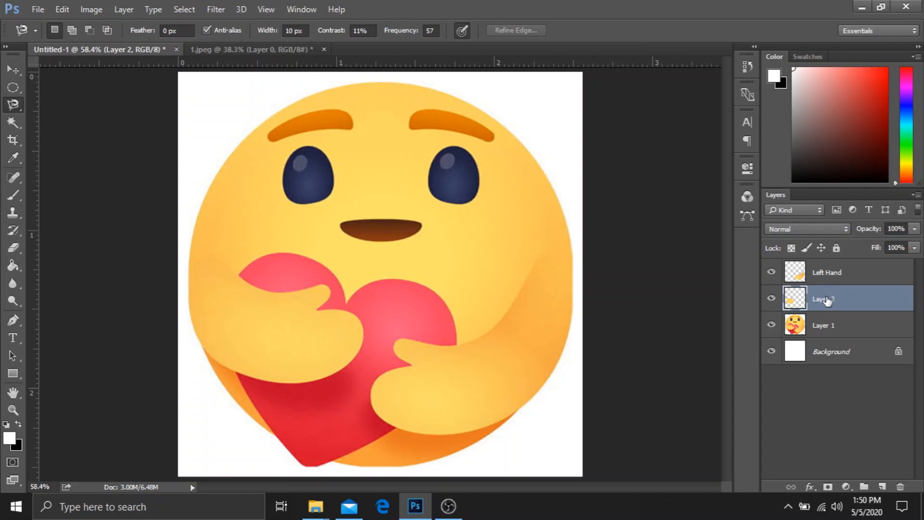
double_click(824, 299)
type("Right Hand")
key("Return")
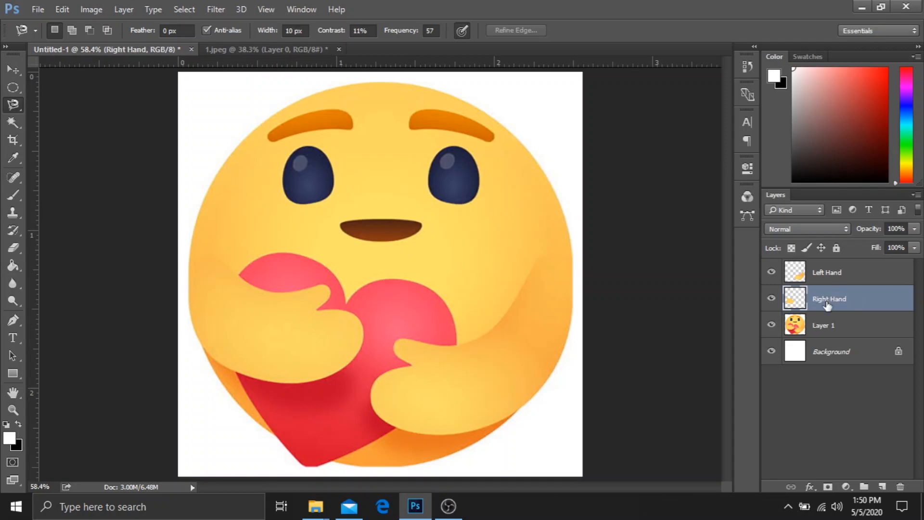
Group the Left Hand and Right Hand layers and name the group Hands
left_click(872, 274, "shift")
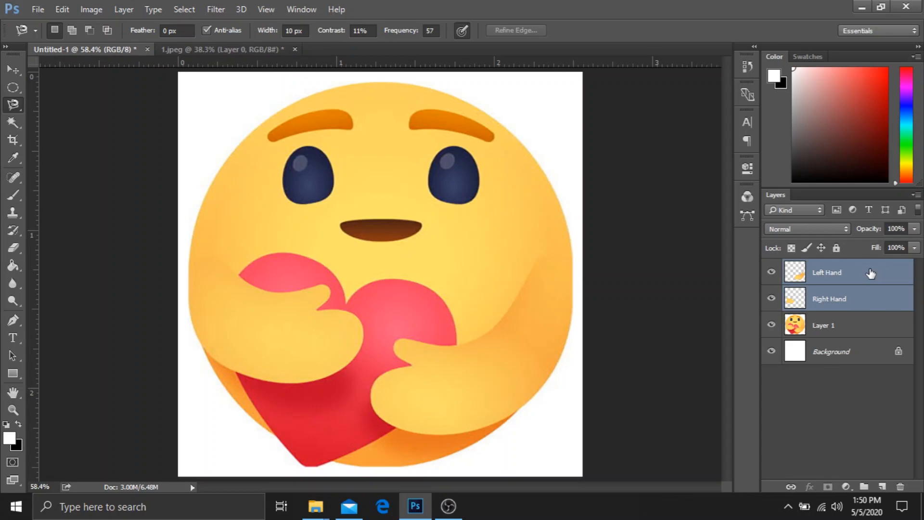
key("ctrl+g")
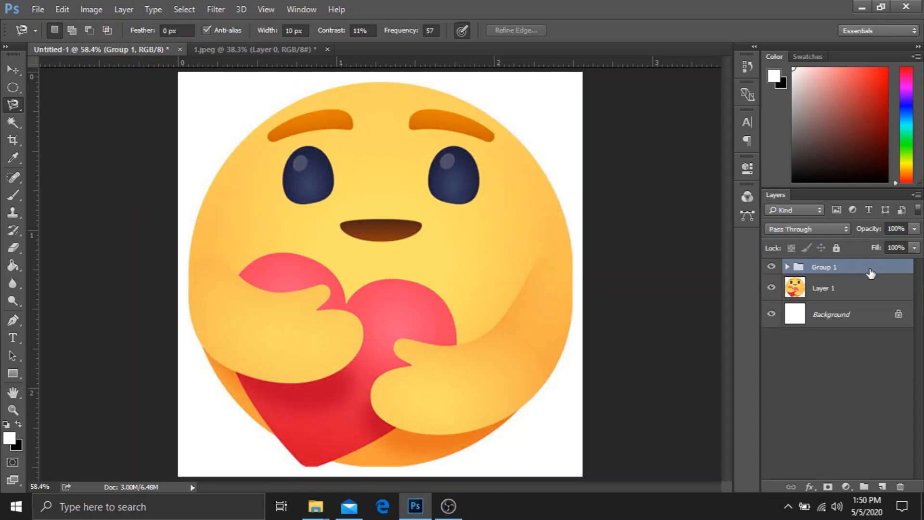
double_click(834, 268)
type("Hands")
Close the 1.jpeg document
left_click(319, 49)
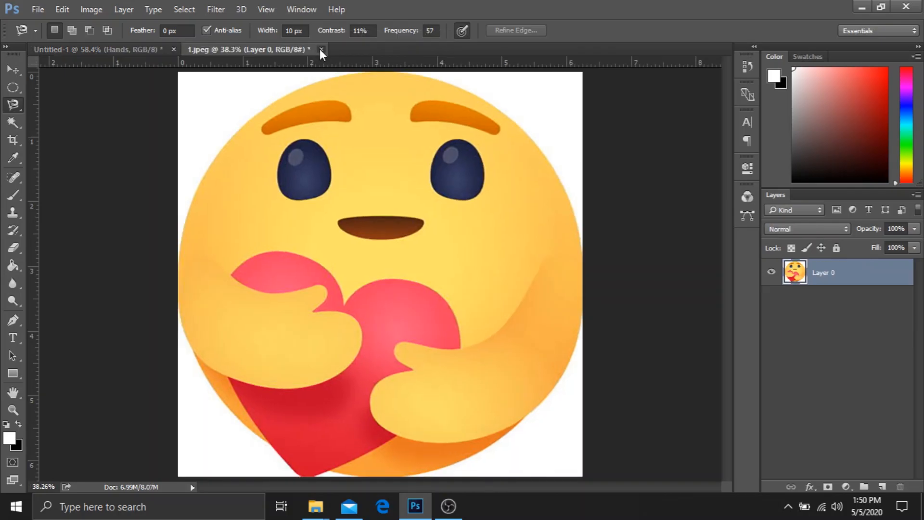
left_click(321, 48)
left_click(457, 198)
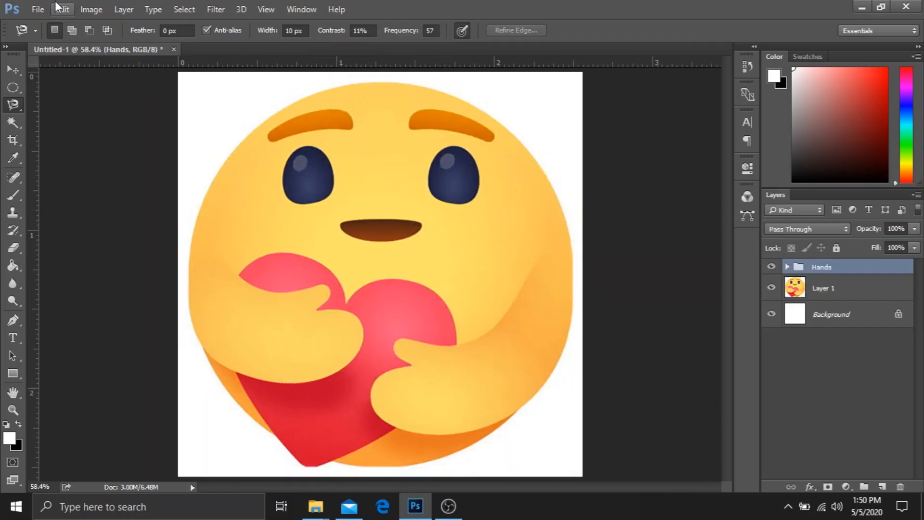
left_click(40, 10)
left_click(46, 37)
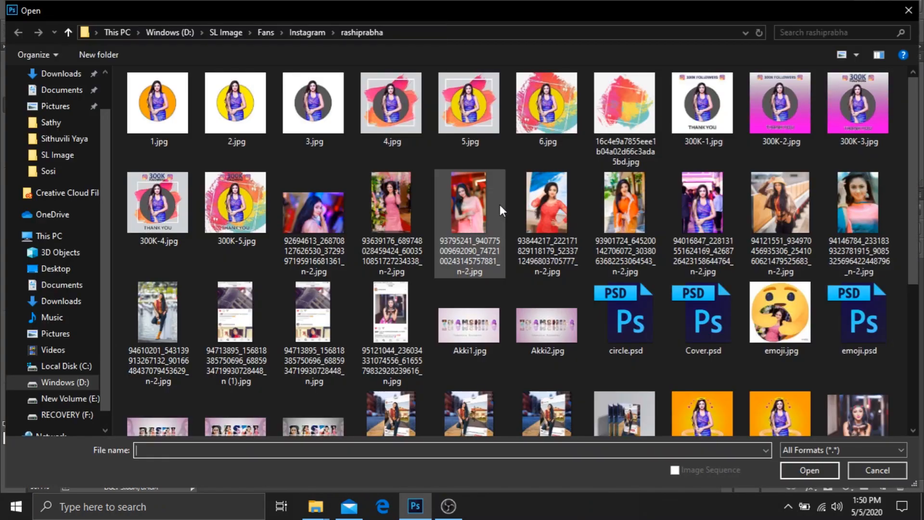
left_click(407, 190)
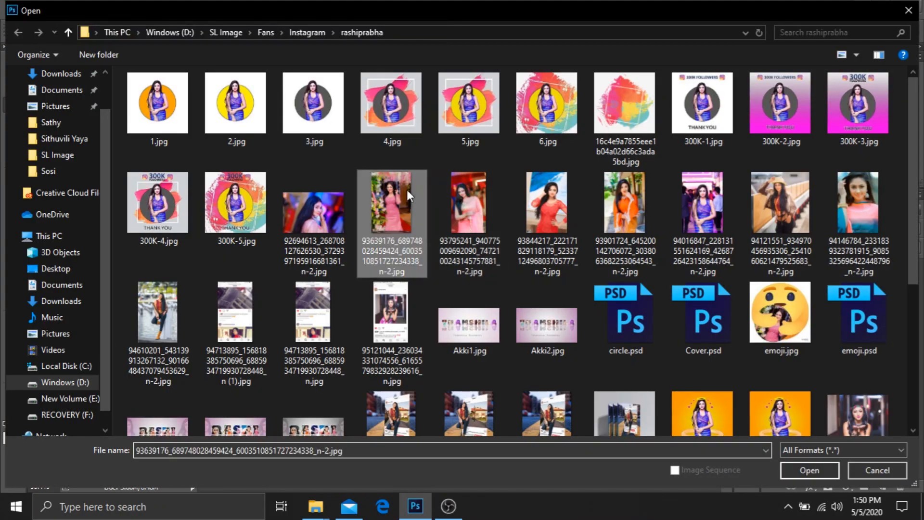
double_click(407, 189)
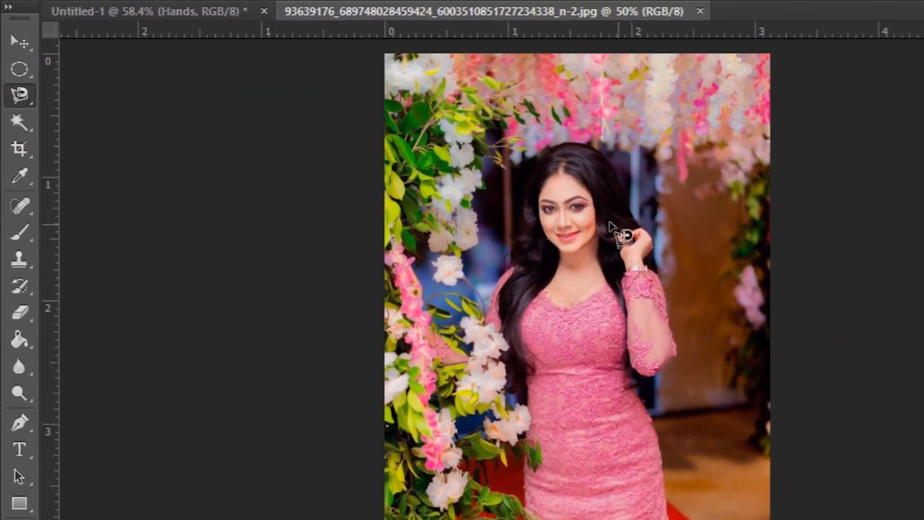
Make a circular selection around the woman's upper body, transforming it to be slightly smaller and reach the photo's left edge
left_click(22, 68)
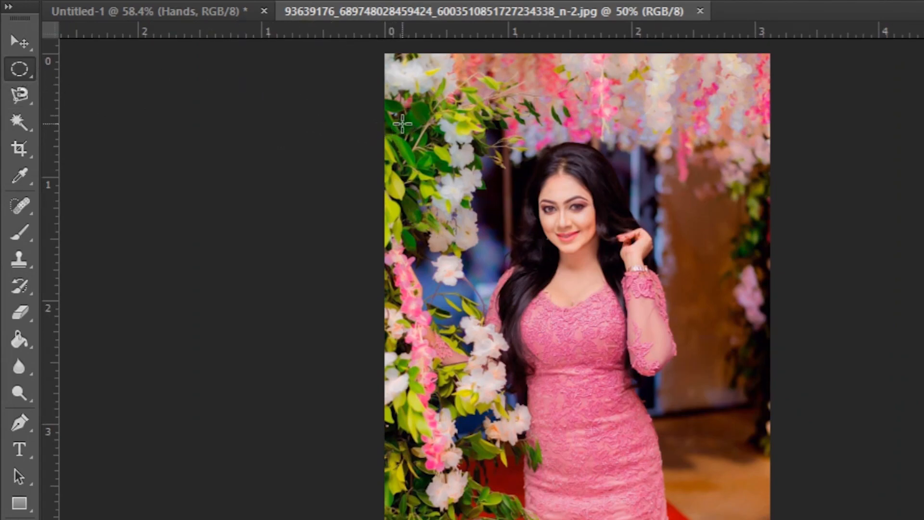
left_click_drag(402, 123, 786, 456)
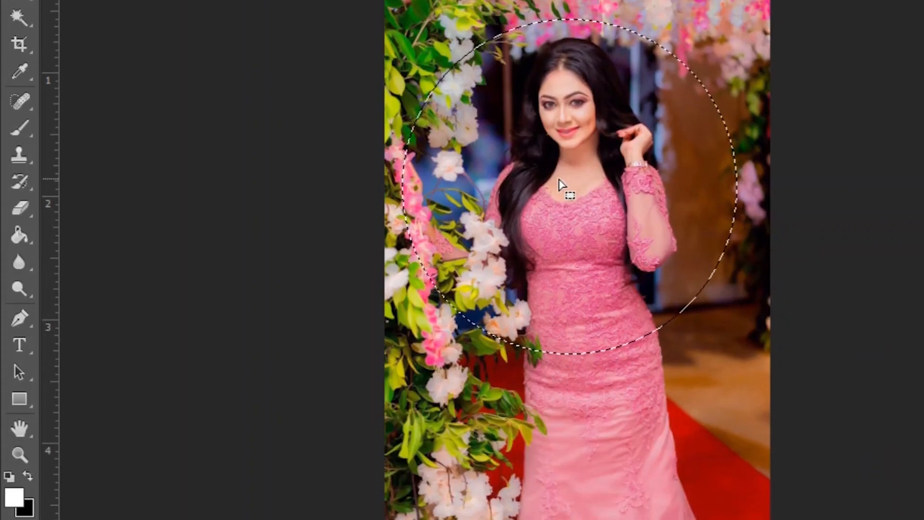
right_click(560, 181)
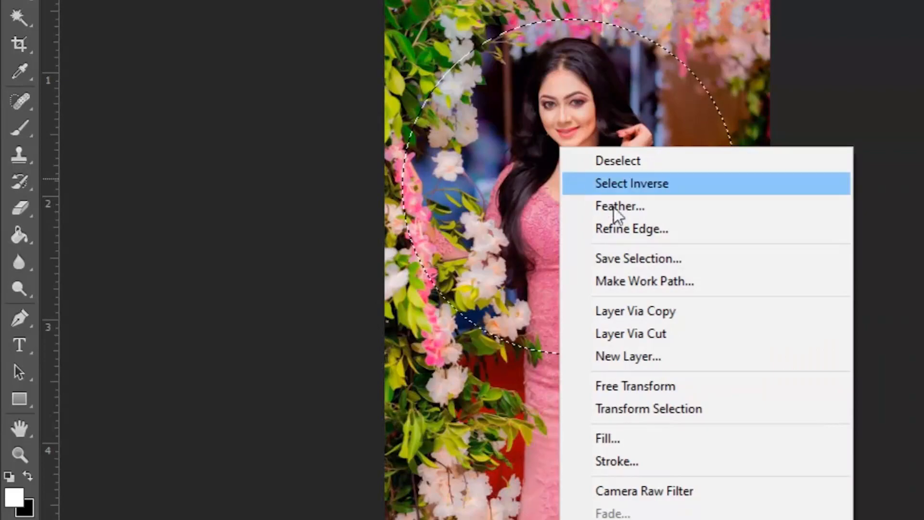
left_click(680, 408)
mouse_move(629, 178)
left_mouse_down()
mouse_move(622, 196)
mouse_move(618, 177)
left_mouse_up()
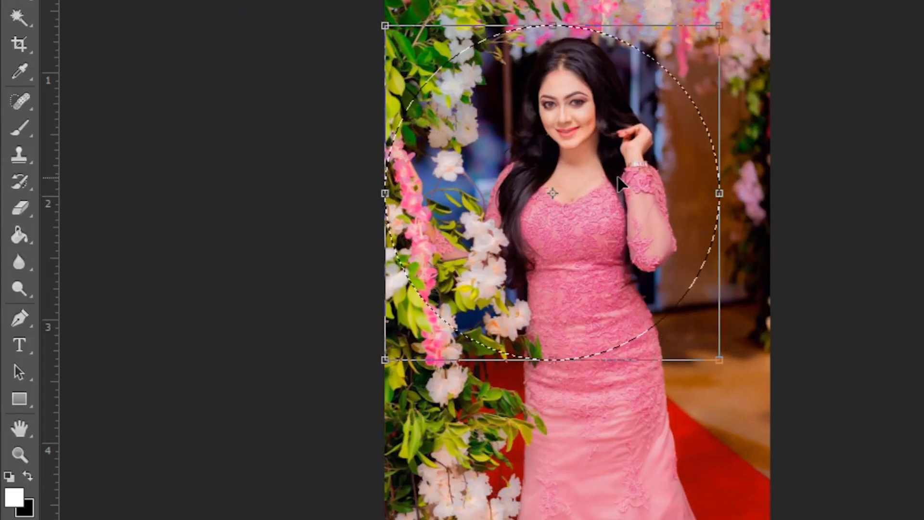
left_click_drag(731, 25, 727, 29)
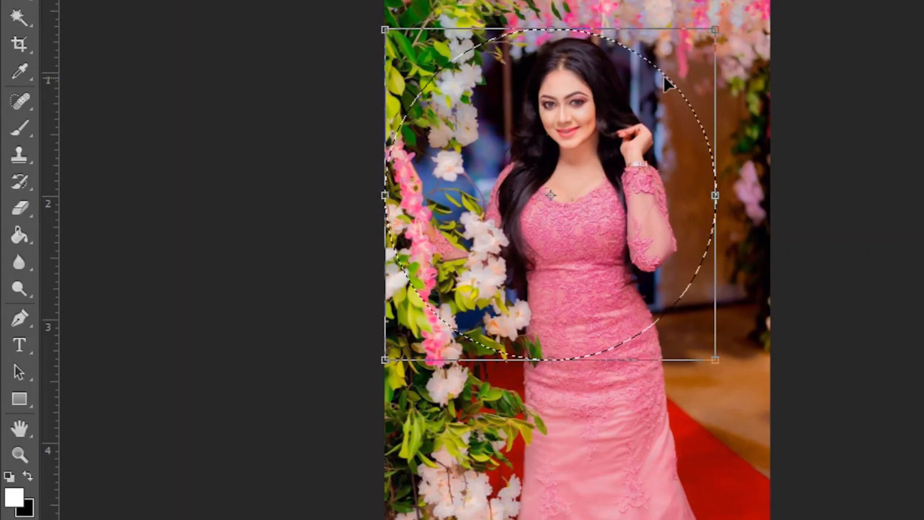
key("Return")
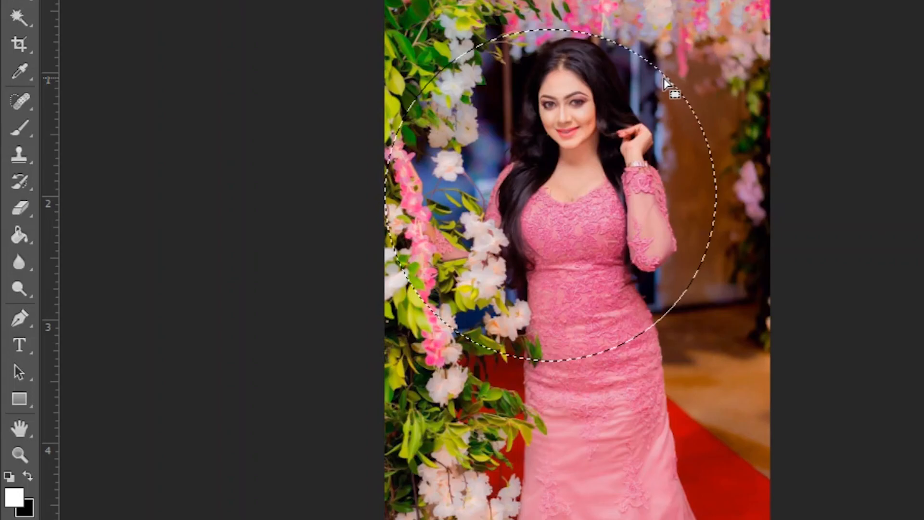
Move the selected photo circle into the Untitled-1 document and place it over the emoji's heart
key("v")
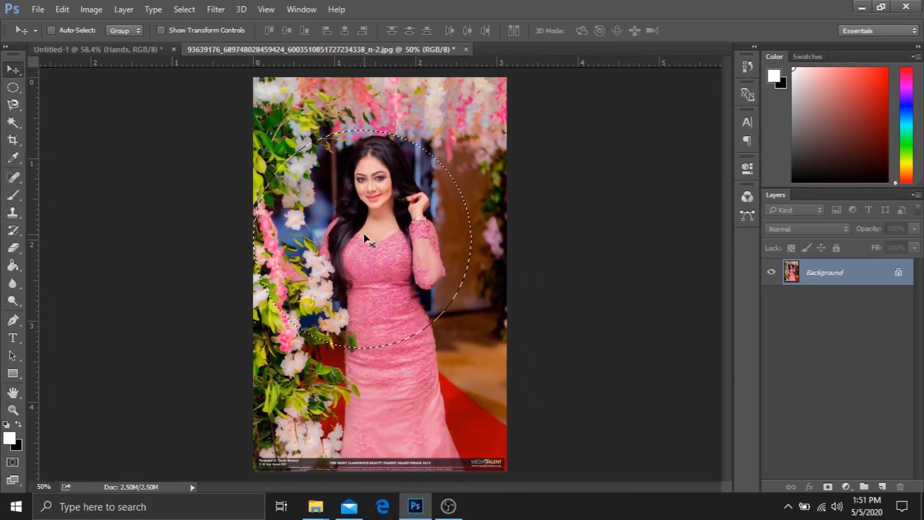
left_click_drag(364, 236, 123, 66)
left_click_drag(284, 265, 337, 322)
Reduce the photo circle's layer opacity to 46% and scale the circle down slightly to fit between the arms
left_click(914, 228)
left_click_drag(916, 244, 879, 243)
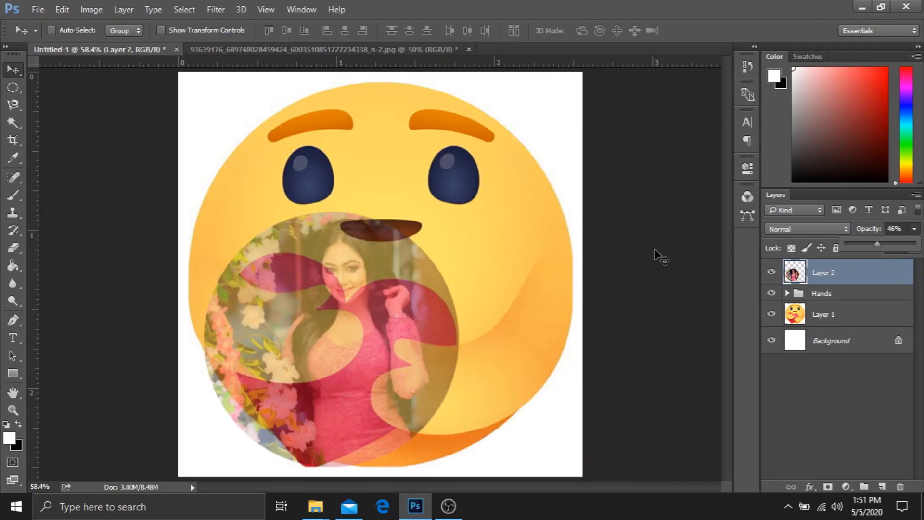
key("ctrl+t")
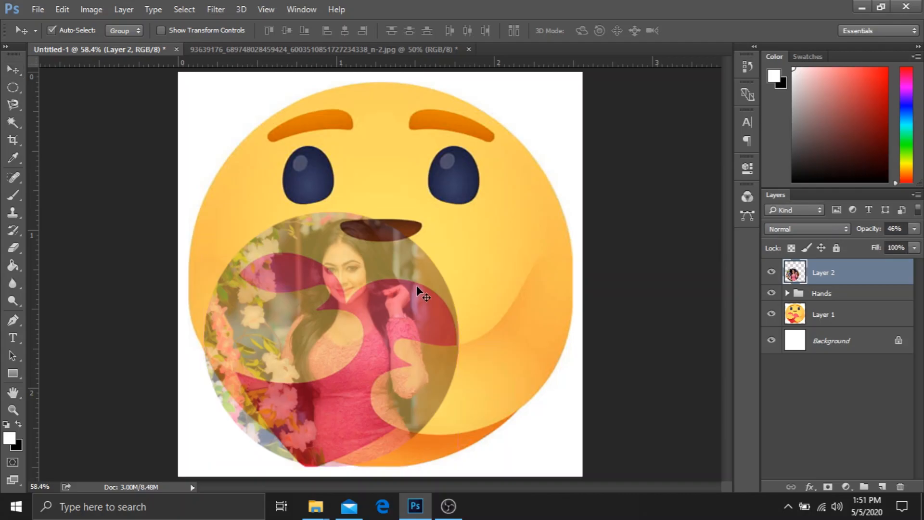
left_click_drag(201, 213, 215, 227)
key("Return")
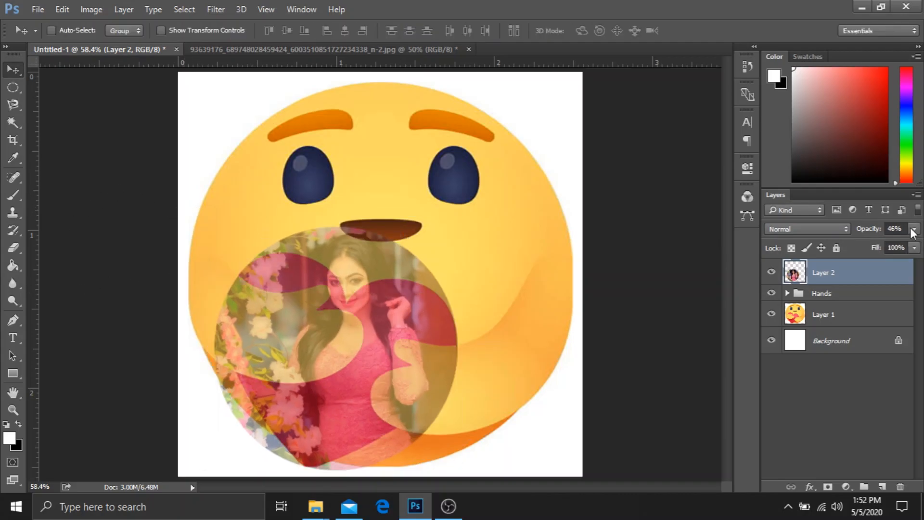
Restore Layer 2, the photo circle, to 100% opacity
left_click(913, 228)
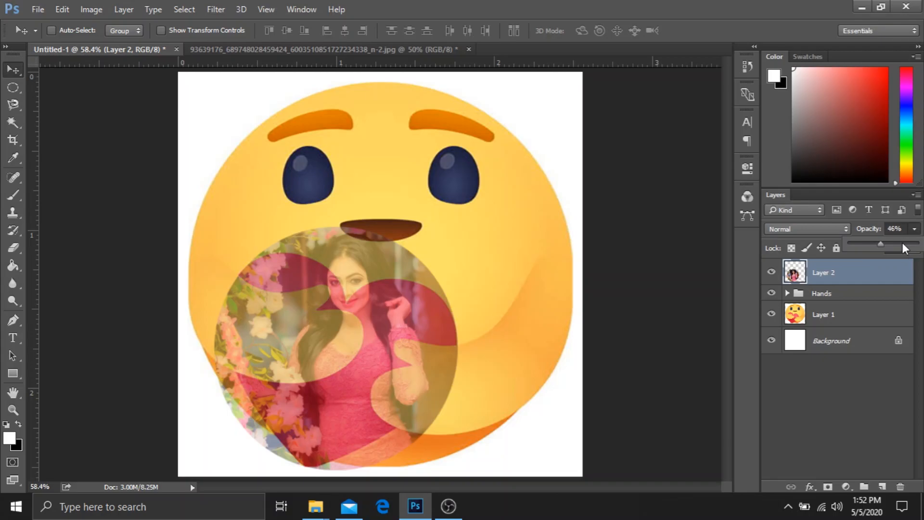
left_click_drag(903, 243, 921, 244)
left_click(892, 275)
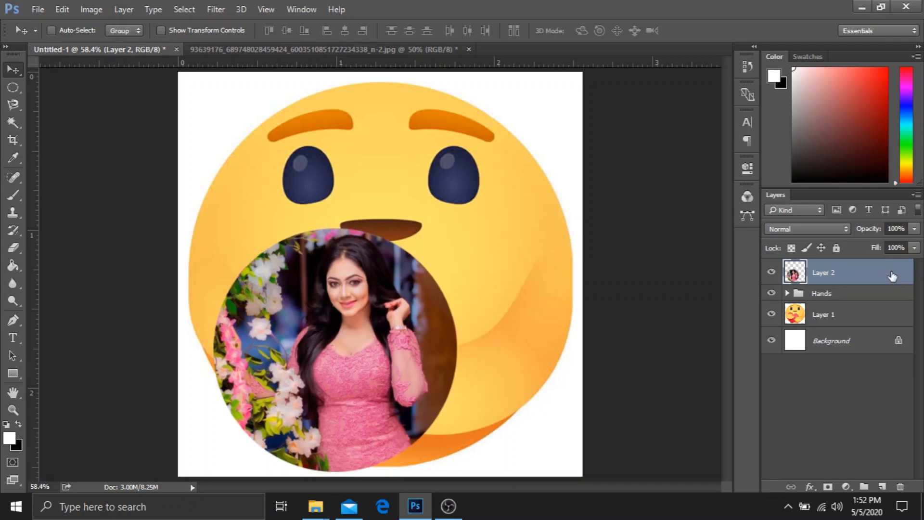
Scale the photo circle to 98.70% and position its centre at X 400 px, Y 695 px
key("ctrl+t")
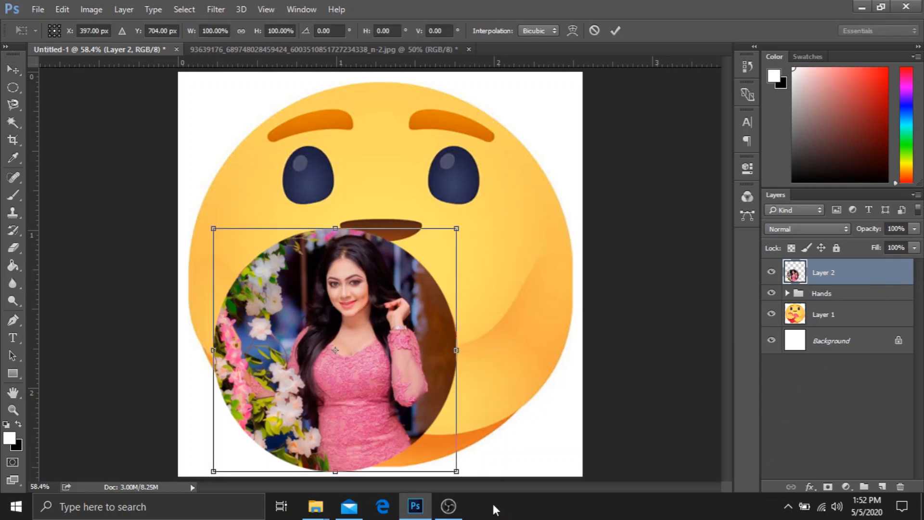
left_click_drag(457, 471, 453, 468)
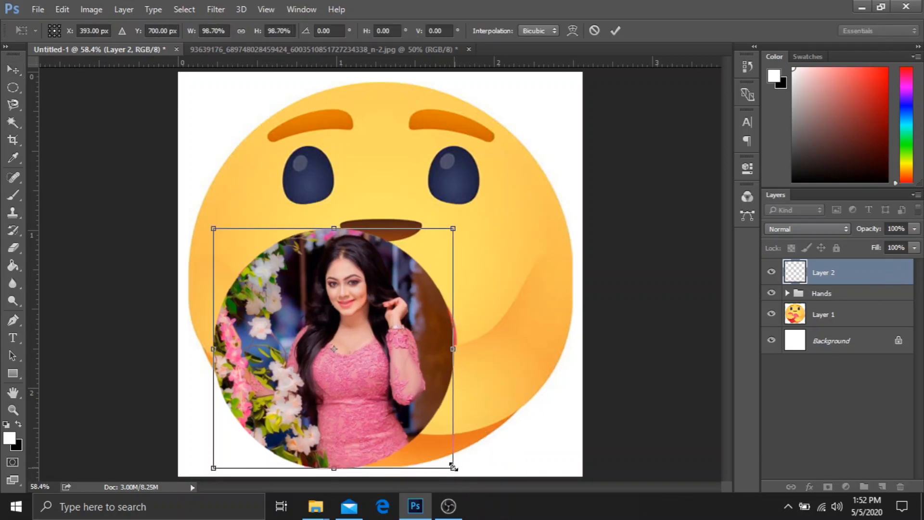
left_click_drag(416, 412, 420, 409)
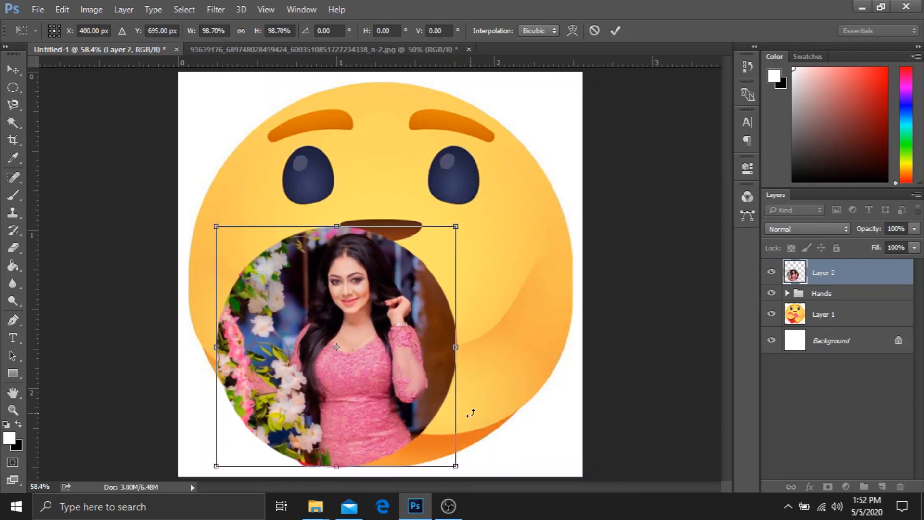
key("Return")
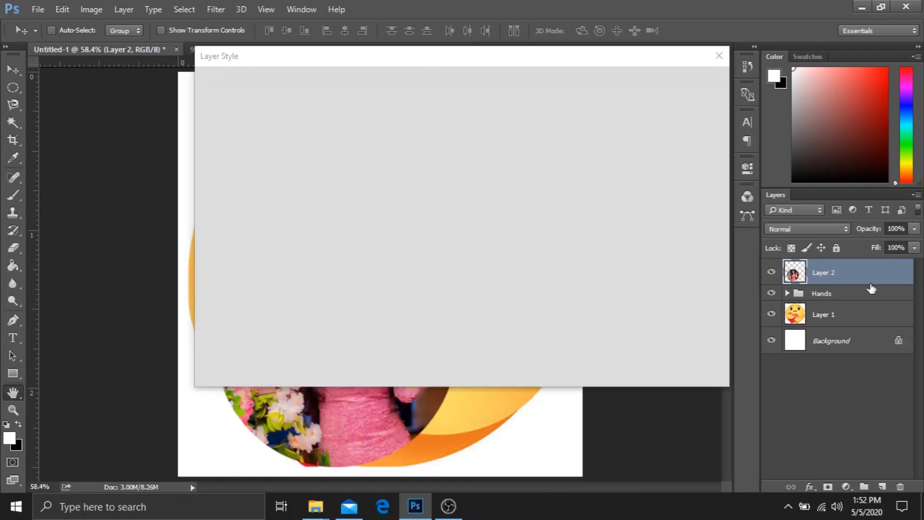
Add a 2 px black stroke positioned outside the photo circle on Layer 2, with Normal blending and 100% opacity
double_click(866, 275)
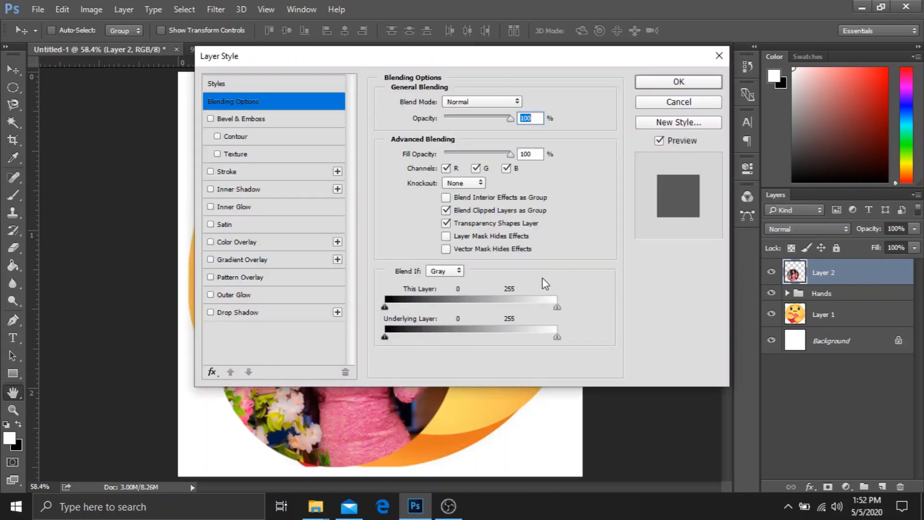
left_click_drag(316, 56, 537, 64)
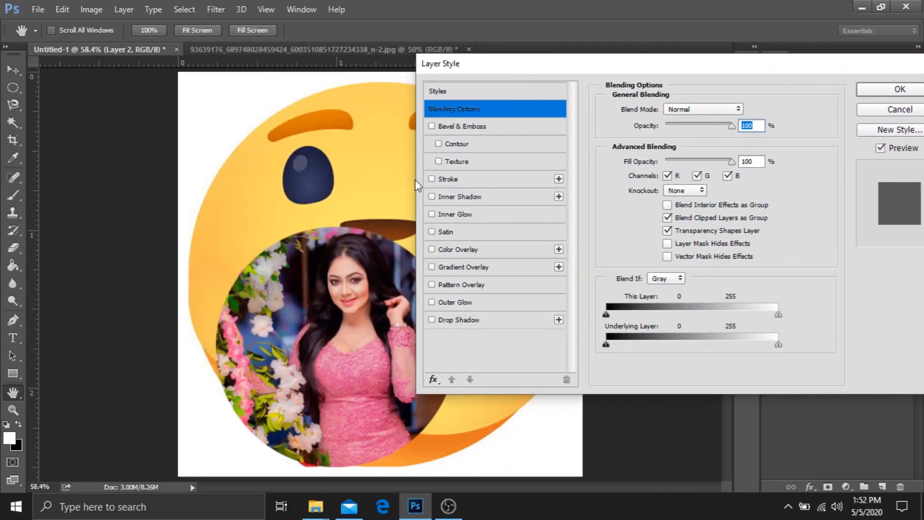
left_click(463, 181)
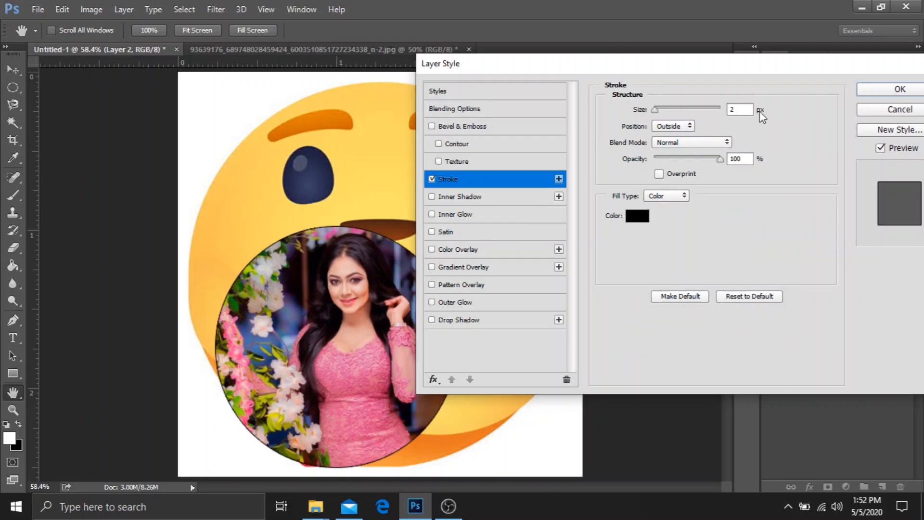
left_click(882, 88)
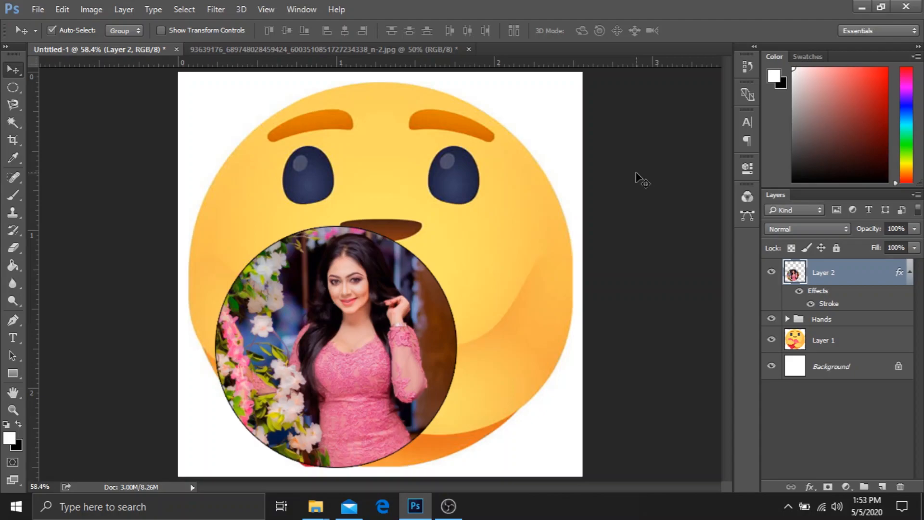
Rotate the photo circle slightly clockwise and move the Hands group above Layer 2 in the layer order
key("ctrl+t")
left_click_drag(472, 210, 509, 251)
key("Return")
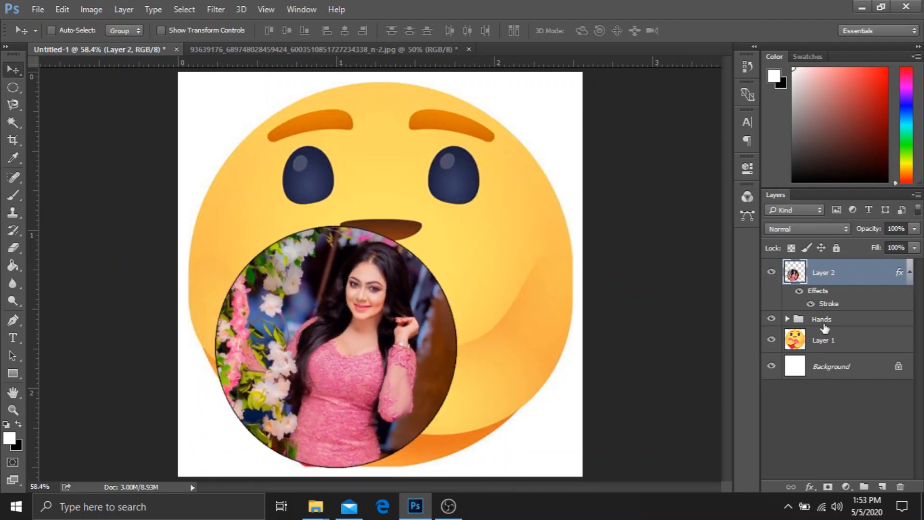
left_click(848, 322)
left_click_drag(848, 322, 844, 273)
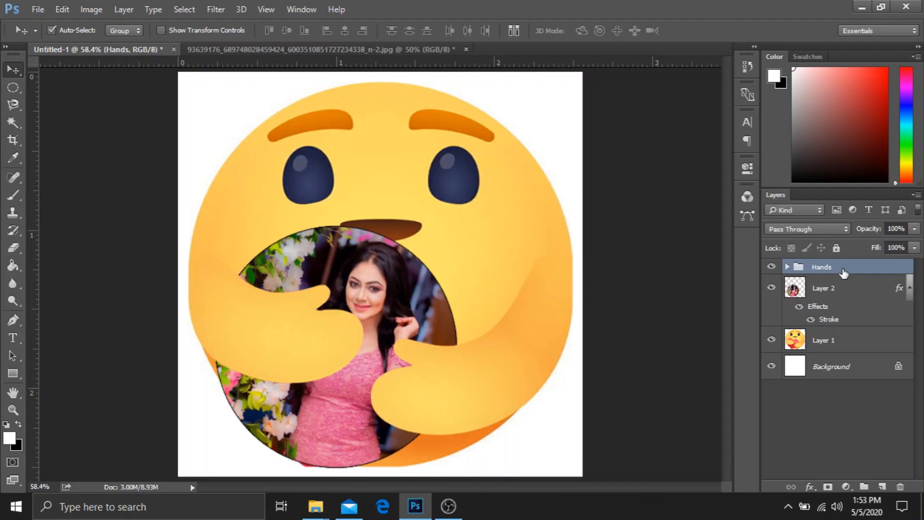
Save the image to the Desktop as a JPEG named emoji with Maximum quality 12 and the Baseline ("Standard") format
key("ctrl+shift+s")
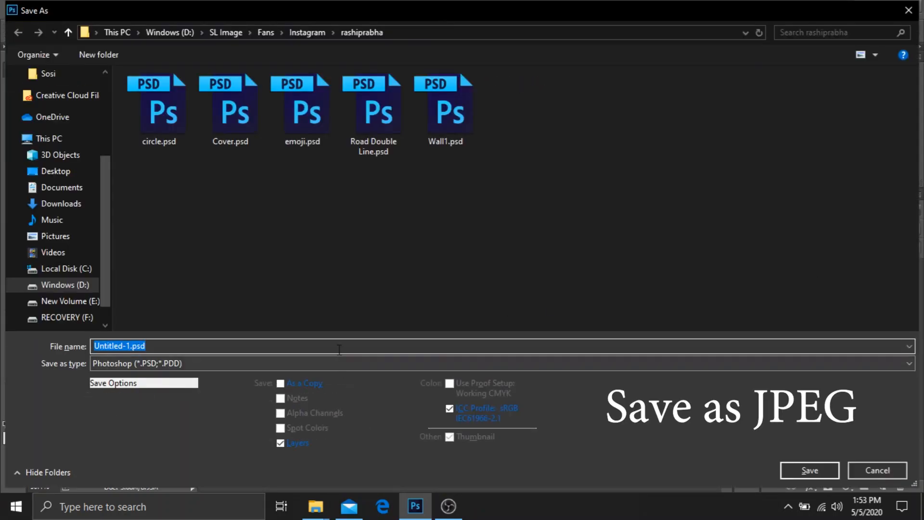
left_click(80, 171)
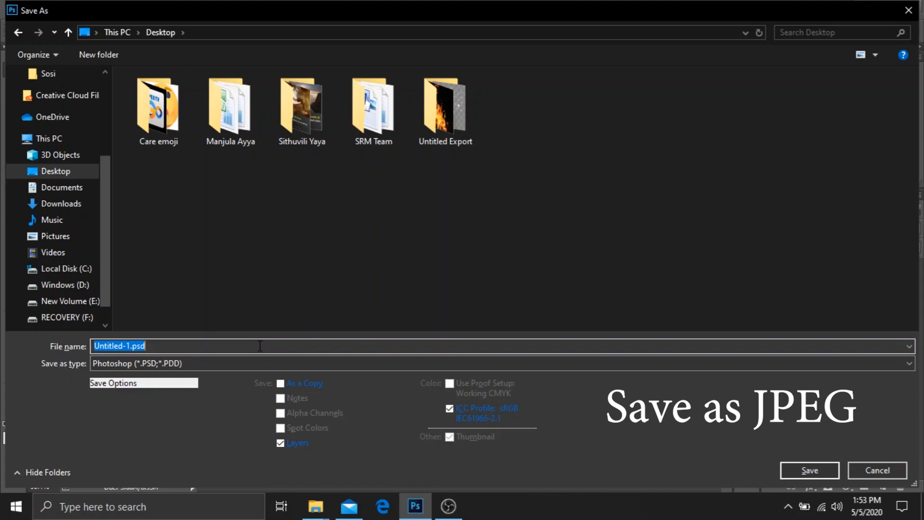
type("emoji")
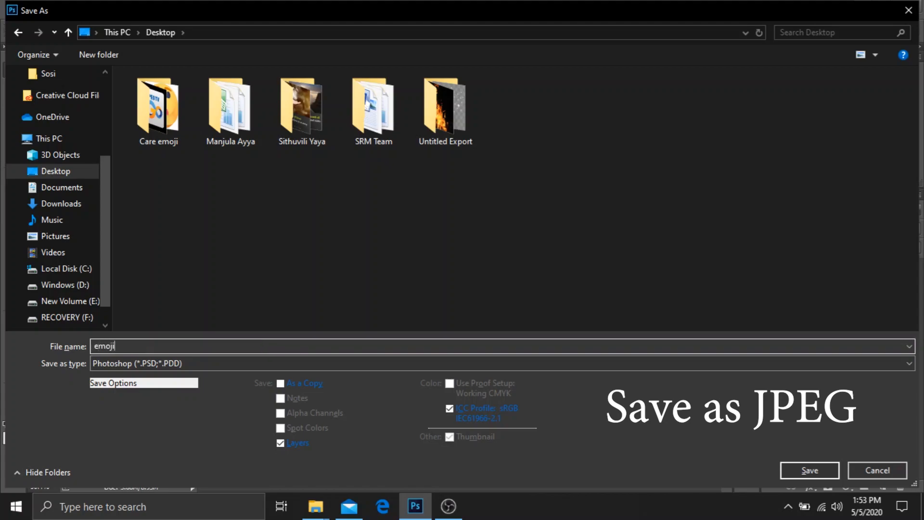
left_click(280, 360)
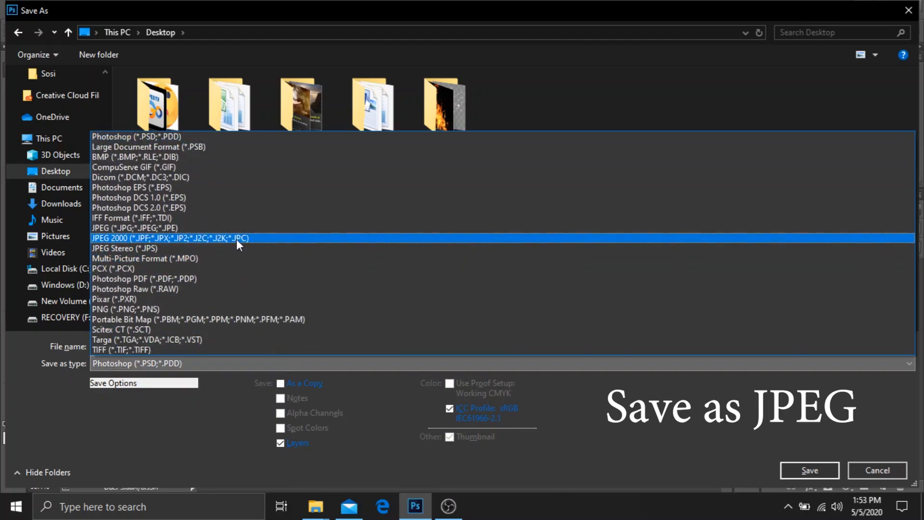
left_click(245, 228)
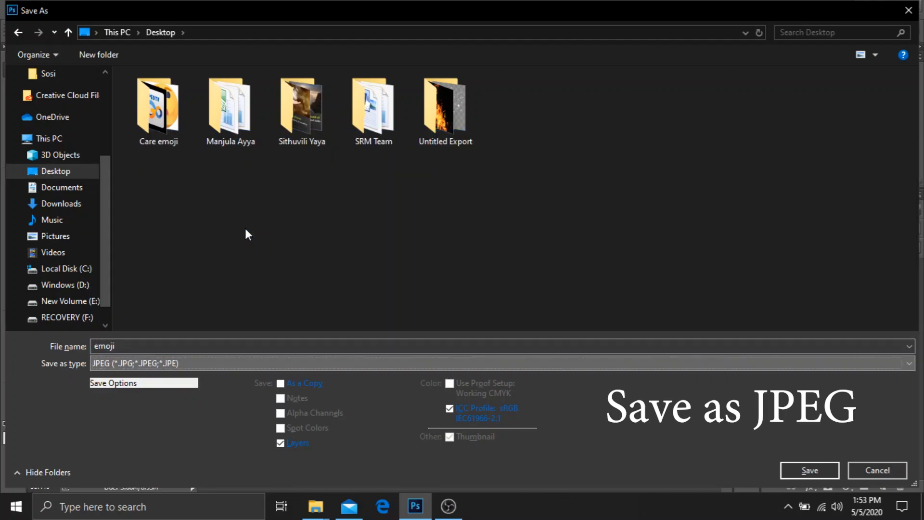
left_click(790, 465)
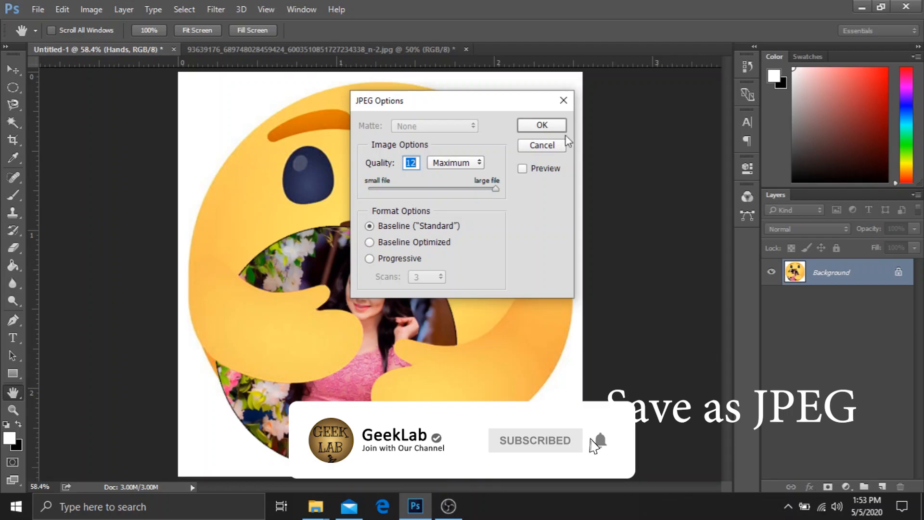
left_click(542, 125)
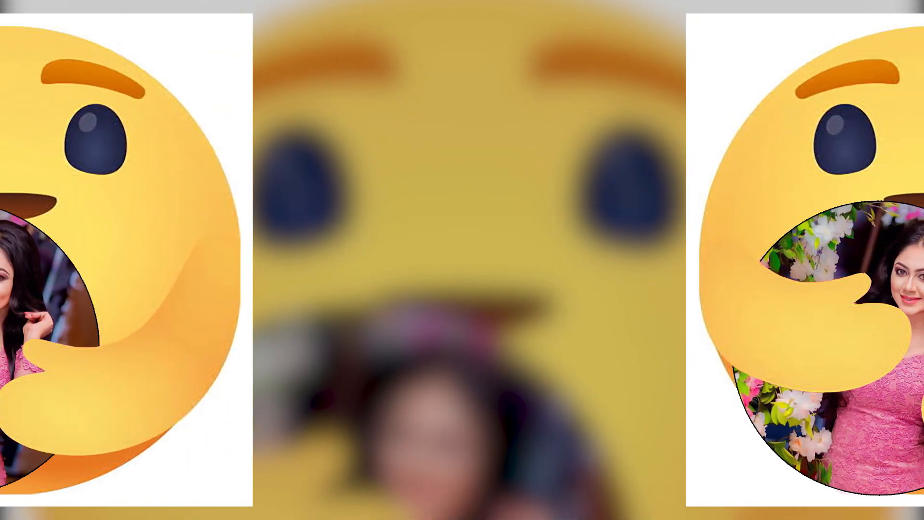